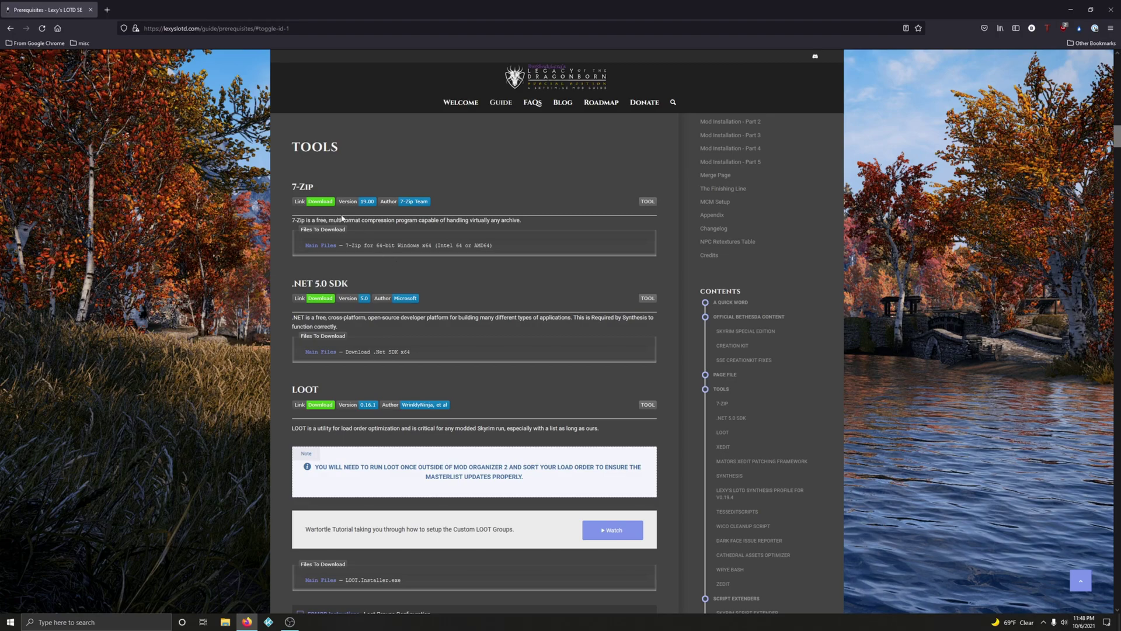
Step: Download the 7-Zip 19.00 64-bit Windows .exe installer from the guide's link and save it
left_click(327, 202)
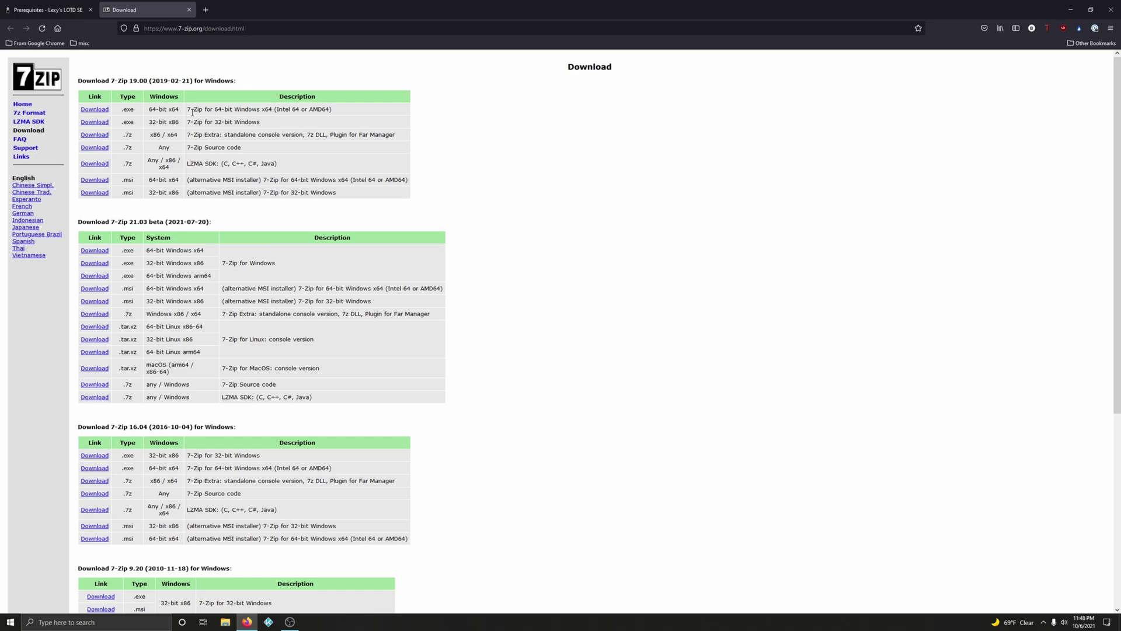
left_click(106, 114)
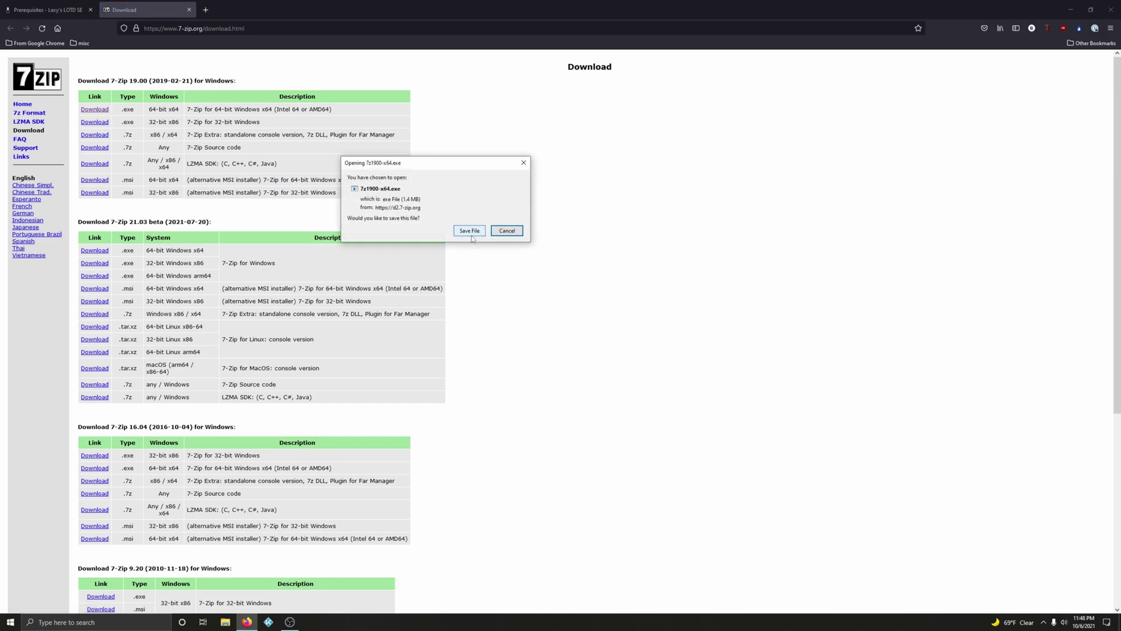
left_click(470, 232)
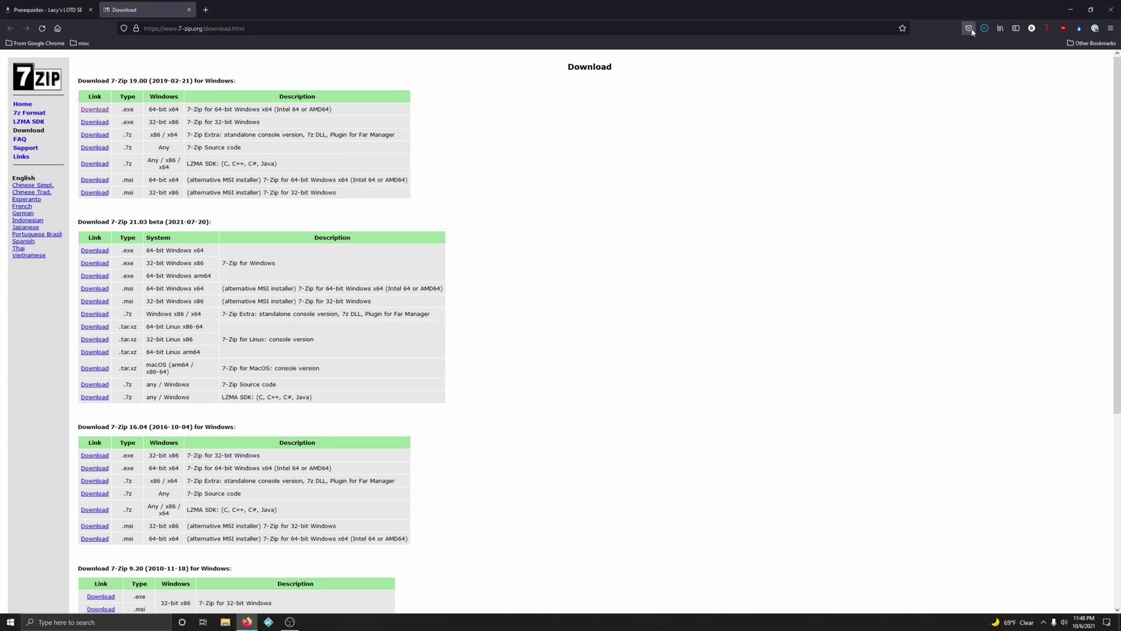
Step: Run the downloaded installer and install 7-Zip 19.00 into the default Program Files folder
left_click(983, 29)
left_click(980, 52)
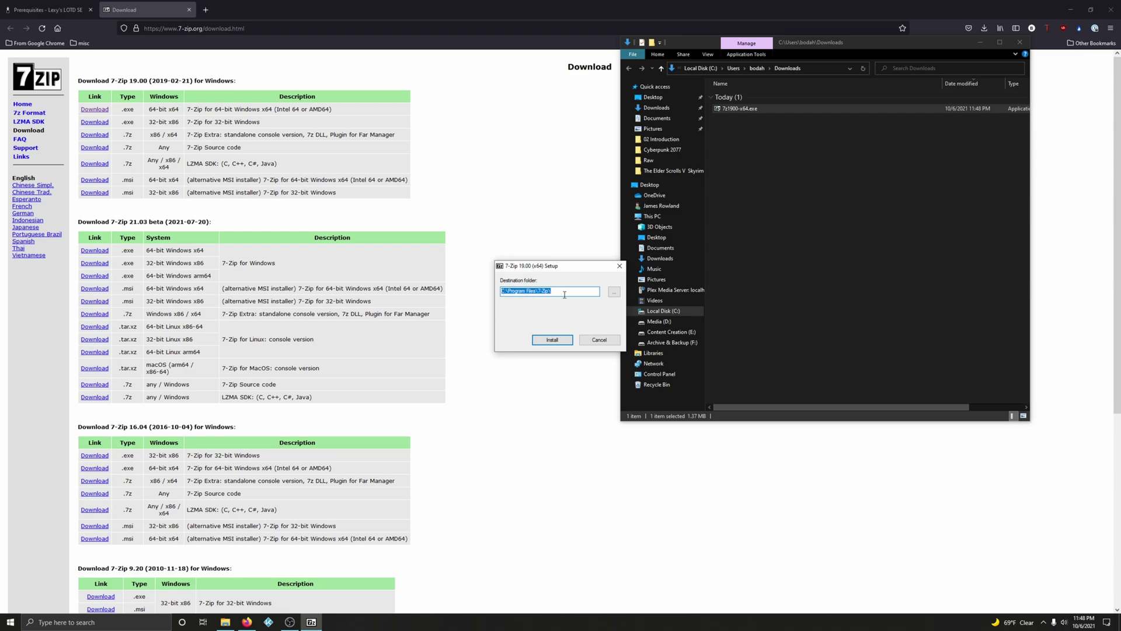
left_click(554, 343)
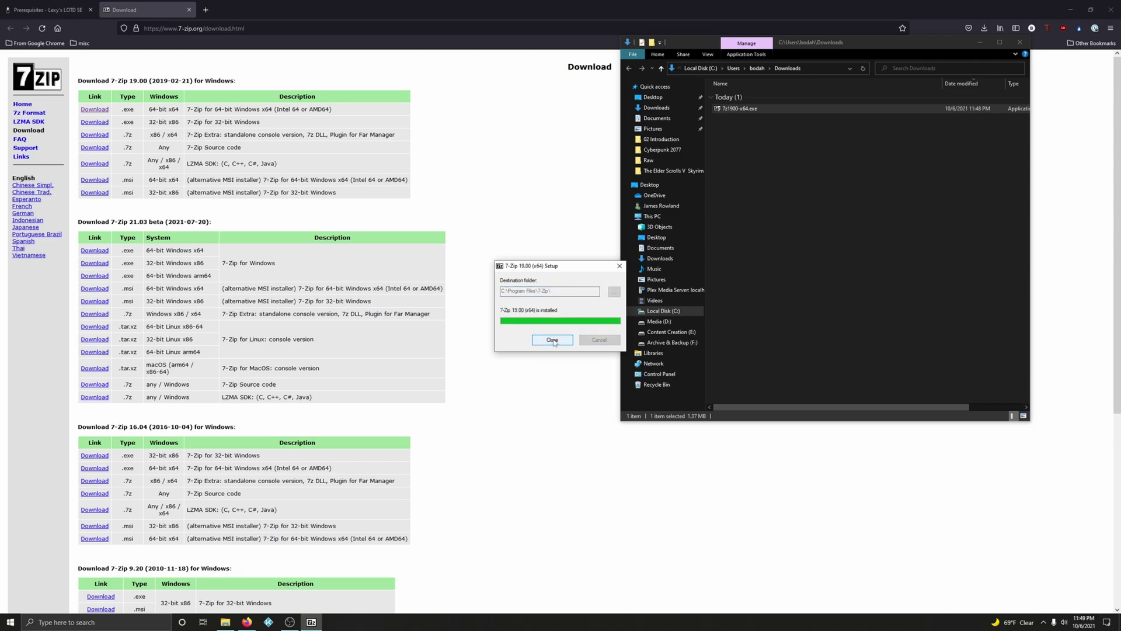
left_click(553, 340)
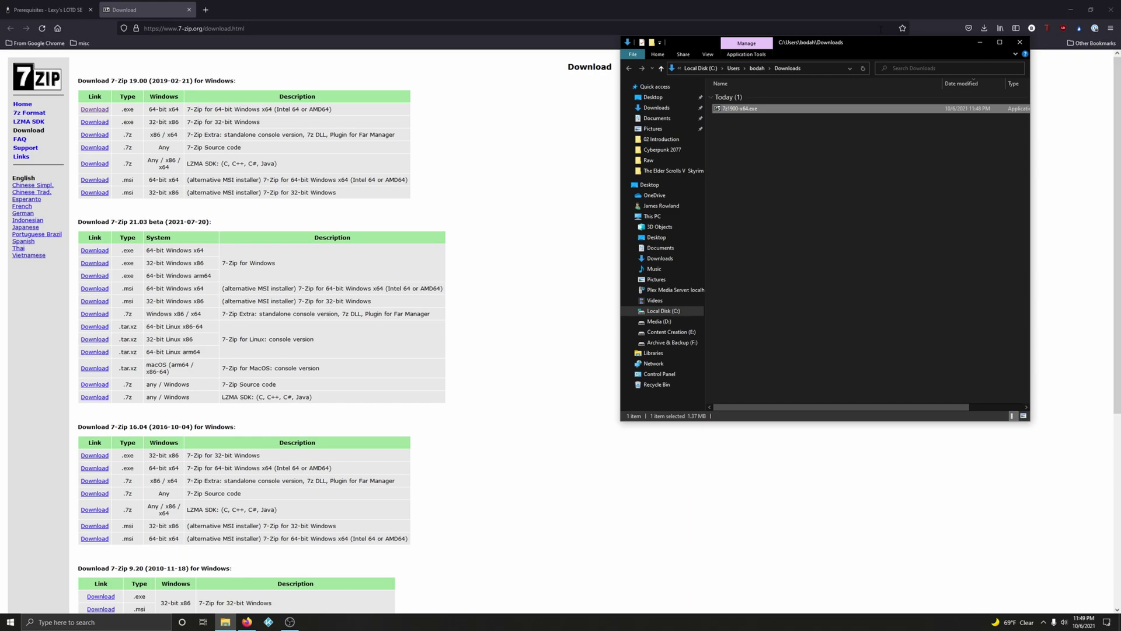
Step: Delete the 7-Zip installer .exe and close the Downloads folder window
right_click(745, 113)
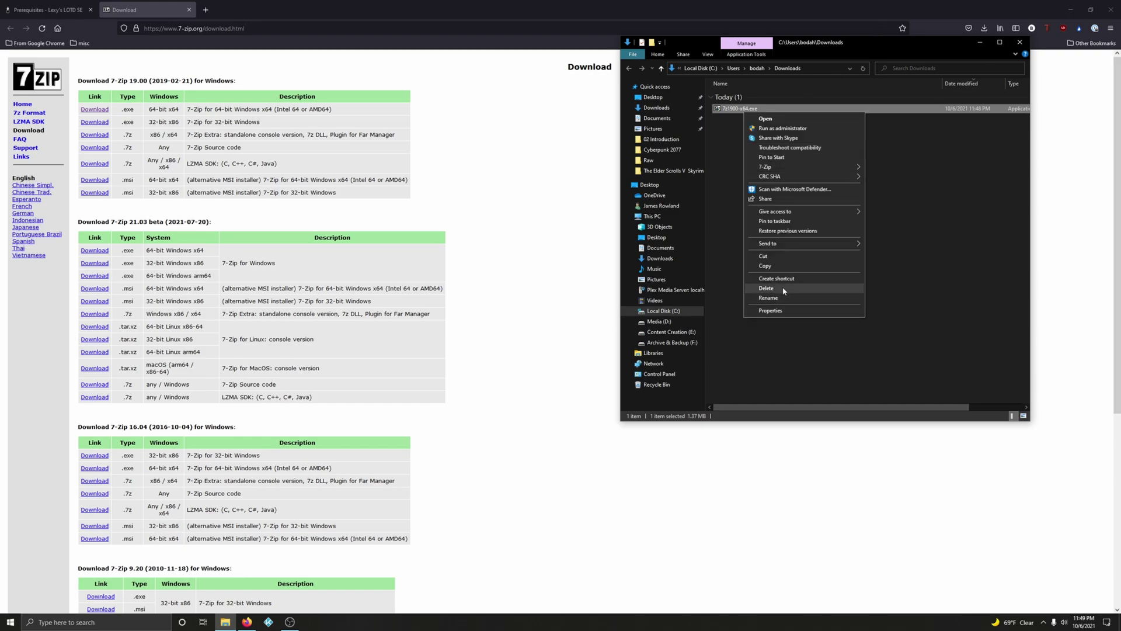
left_click(762, 290)
left_click(1023, 45)
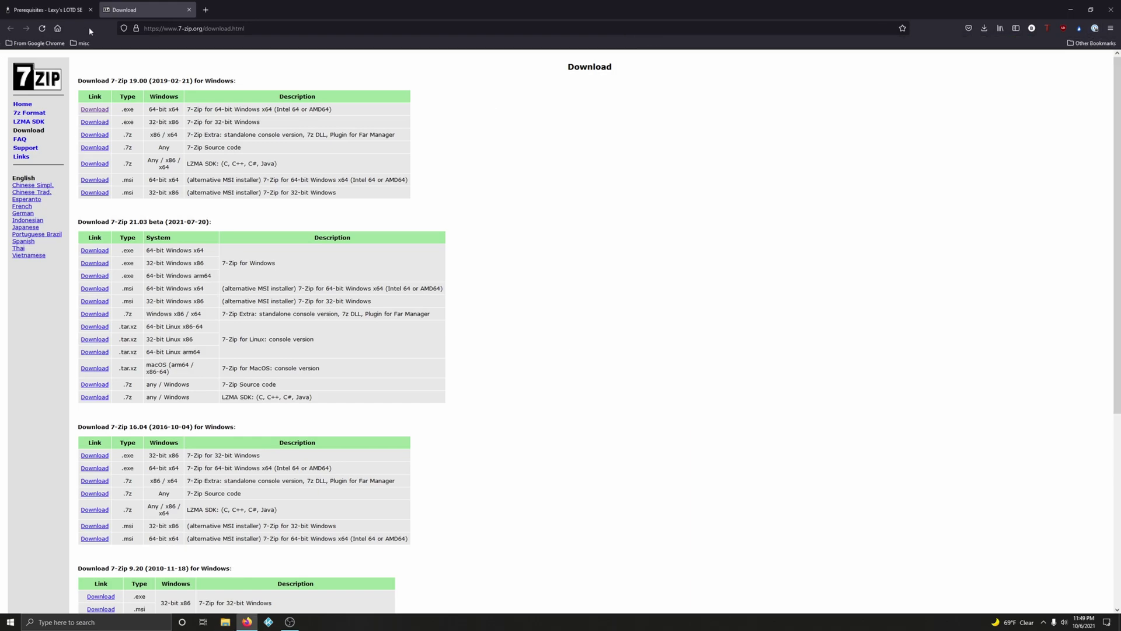
Step: Download the .NET 5.0 SDK x64 Windows installer manually from the guide's .NET link and save it
left_click(188, 9)
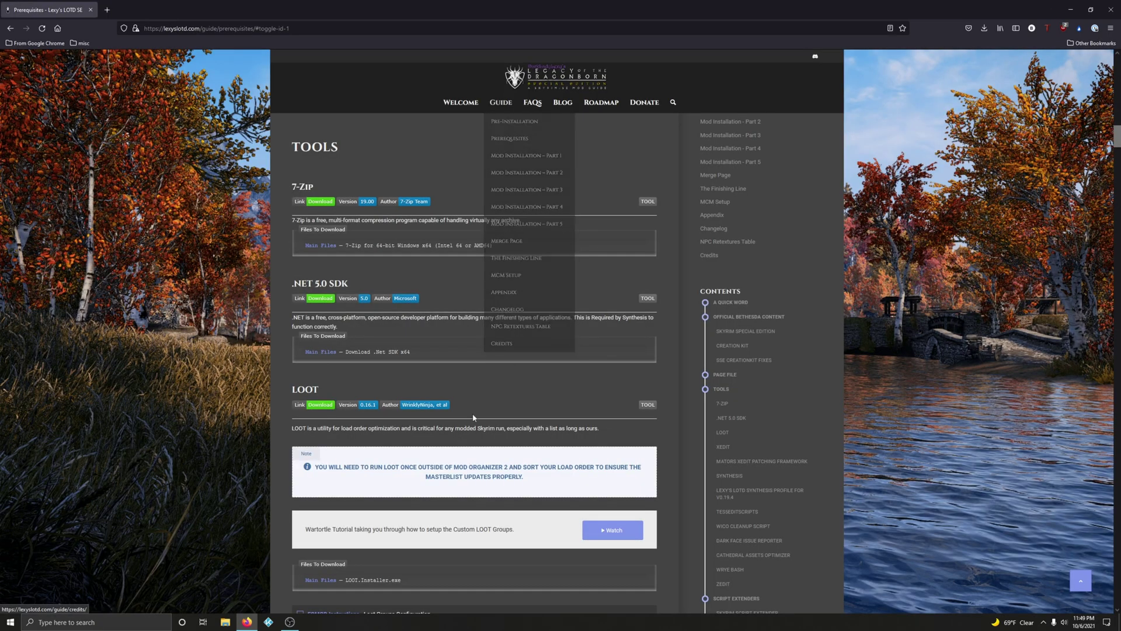
left_click(313, 298)
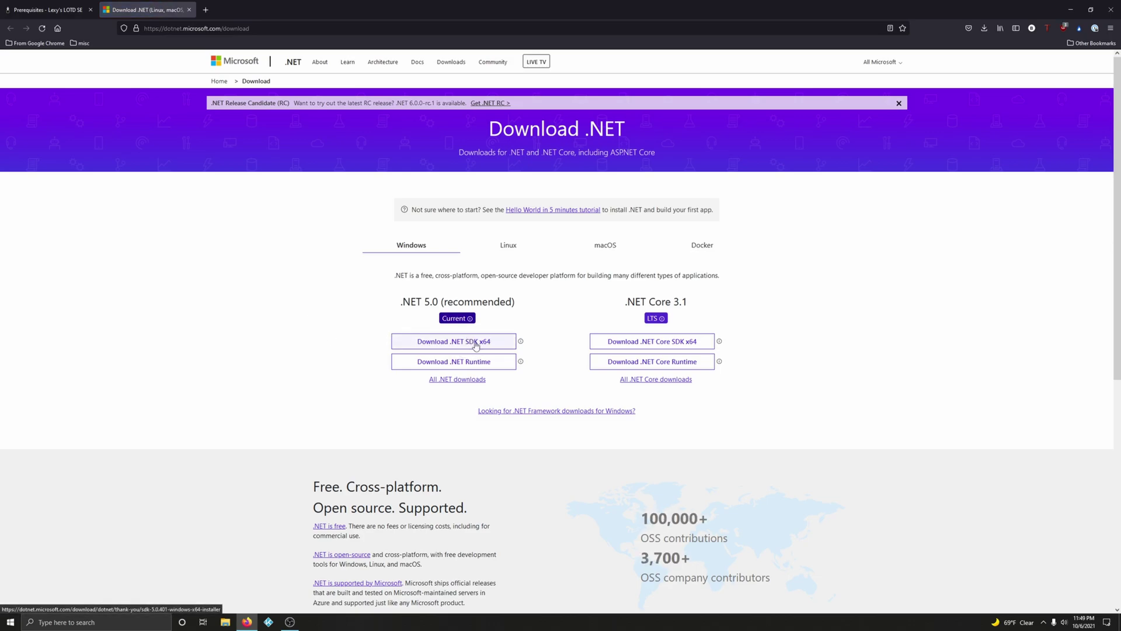
left_click(476, 346)
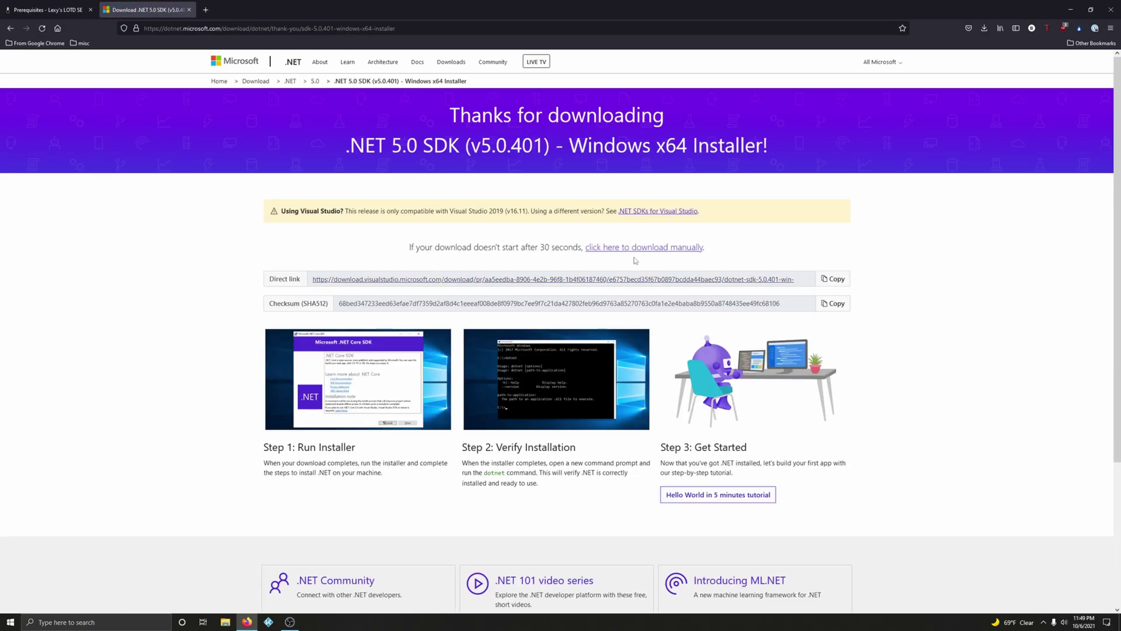
left_click(668, 248)
left_click(470, 230)
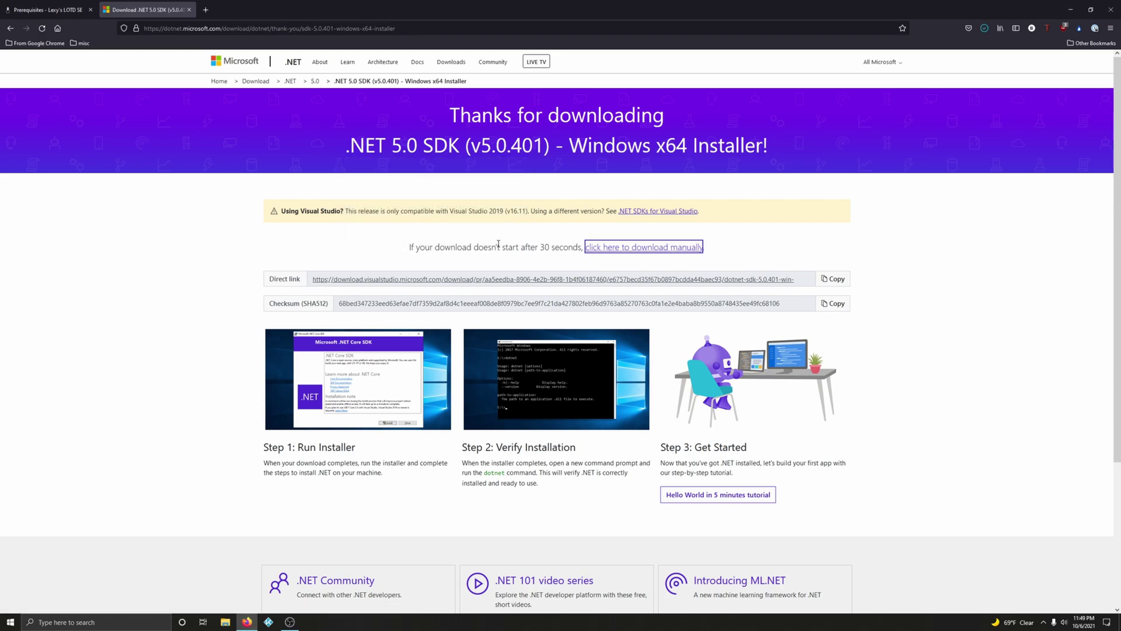
Step: Launch the downloaded installer and install .NET SDK 5.0.401, closing it when finished
left_click(987, 32)
left_click(980, 52)
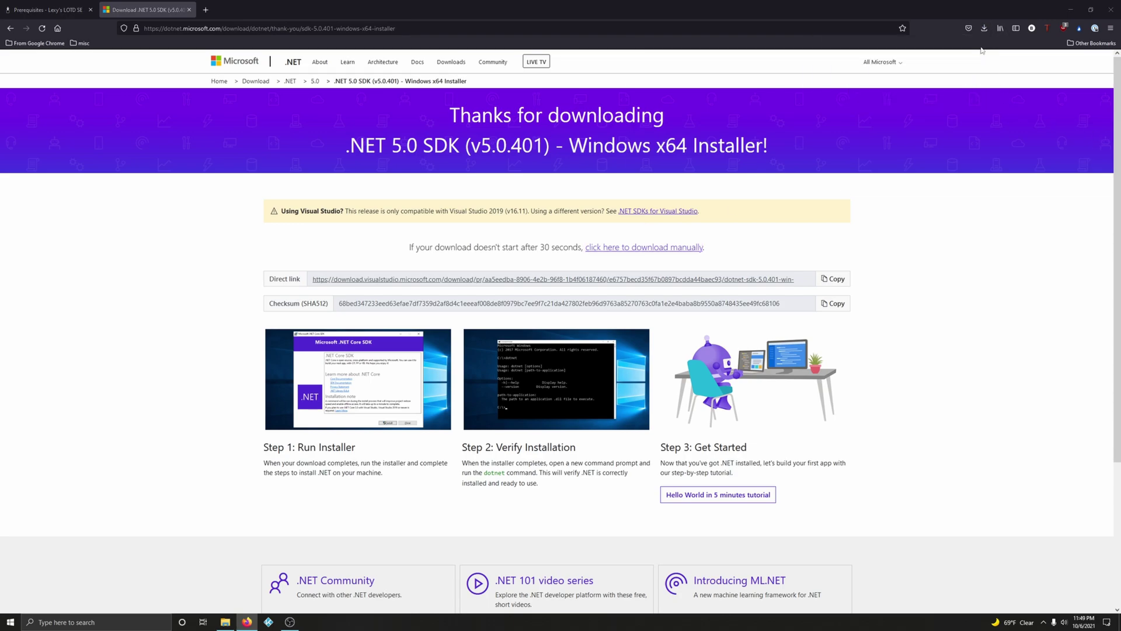
double_click(758, 109)
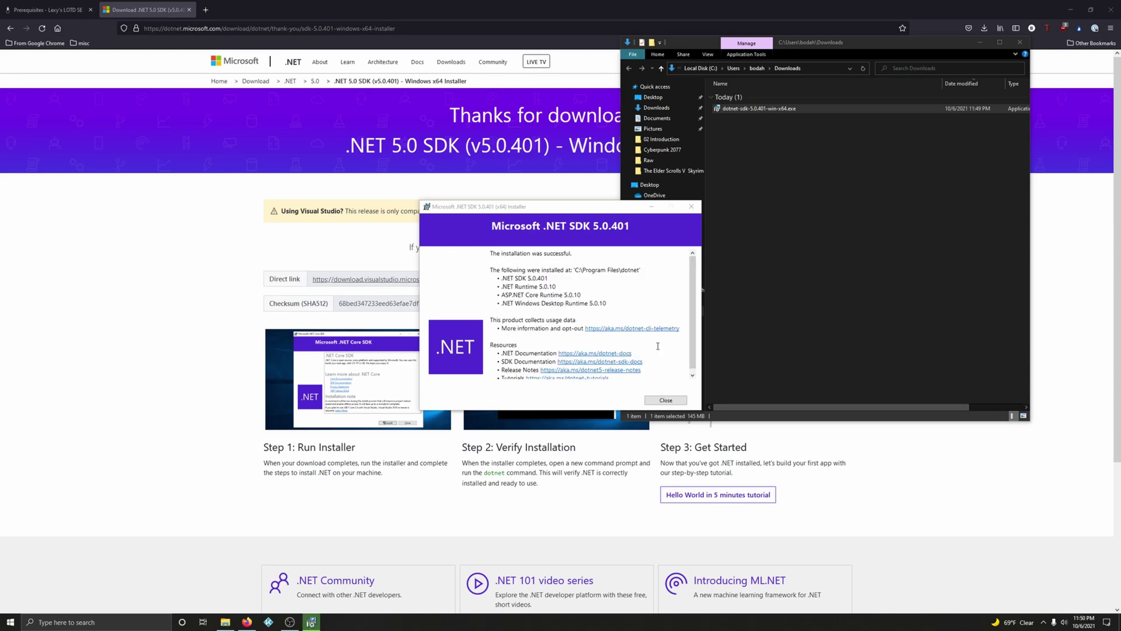
left_click(666, 399)
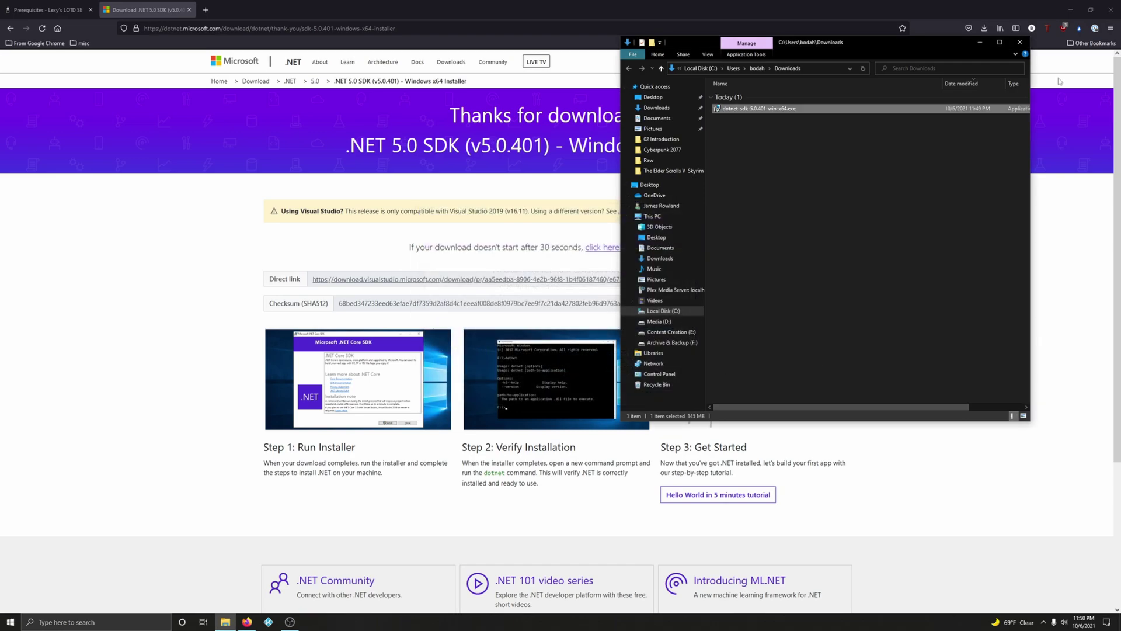
Step: Delete the .NET SDK installer .exe and close the Downloads folder window
right_click(750, 110)
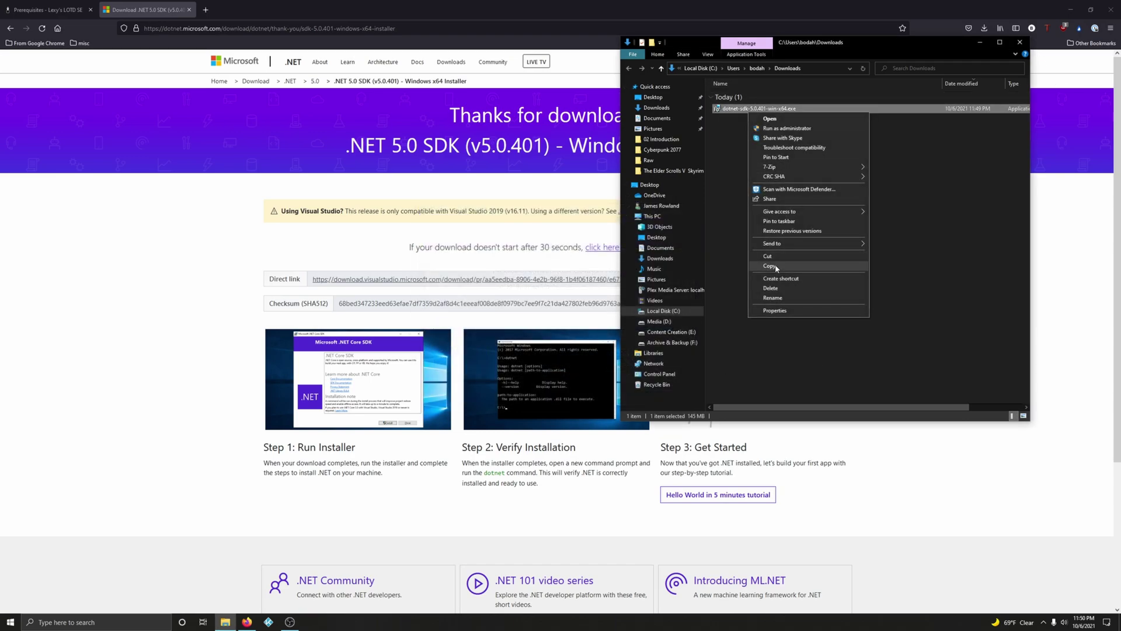
left_click(770, 287)
left_click(1020, 43)
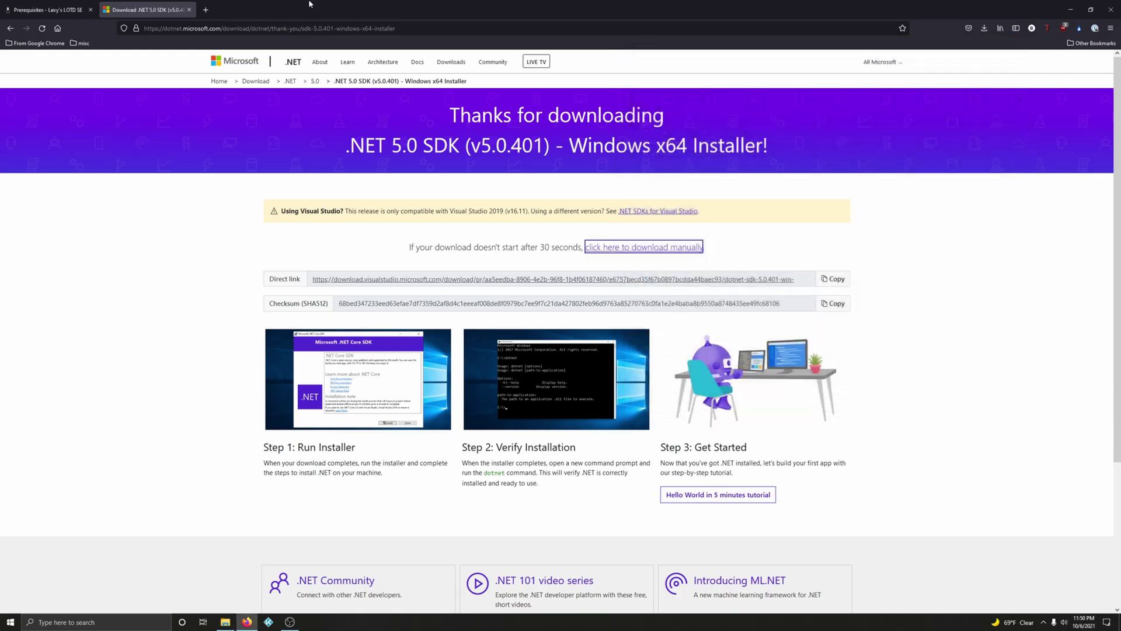
Step: Close the .NET download tab, leaving Lexy's LOTD guide open
left_click(189, 9)
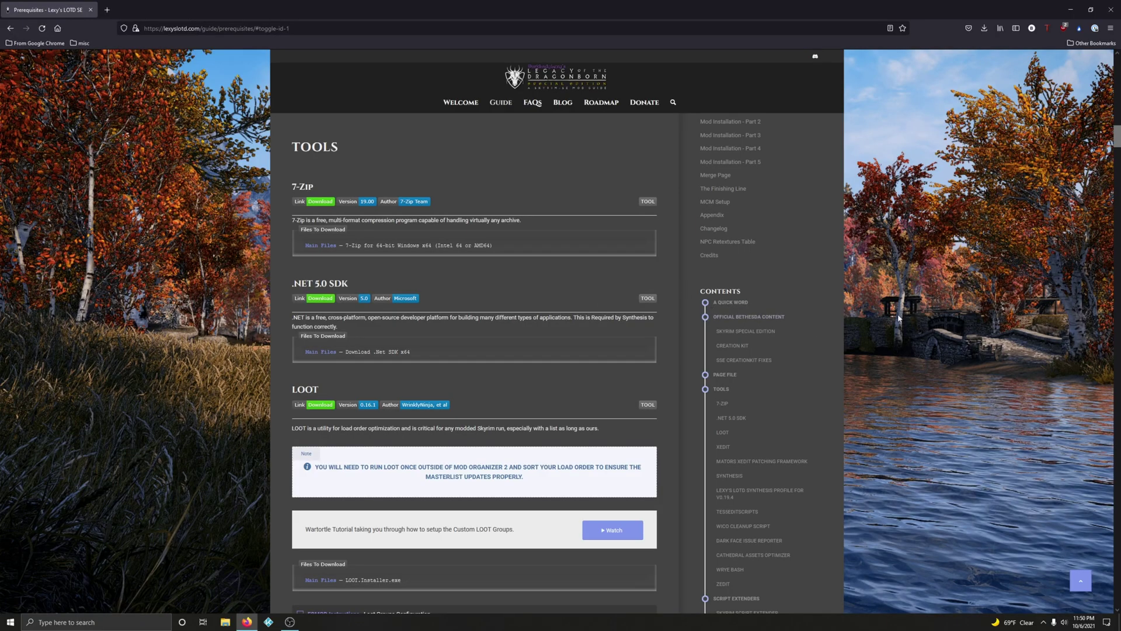